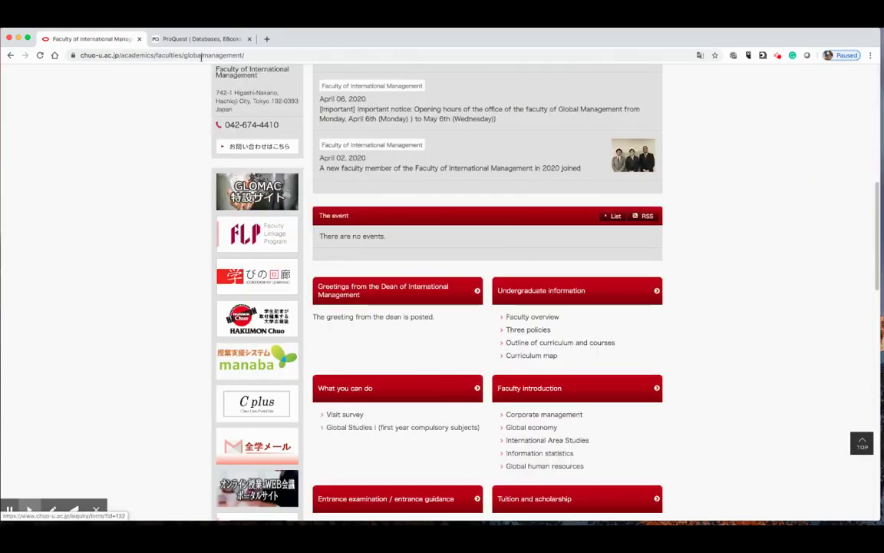
On the ProQuest site, open the Student & General Researcher page for researchers and go to its log-in.
{"action": "left_click", "coordinate": [201, 38]}
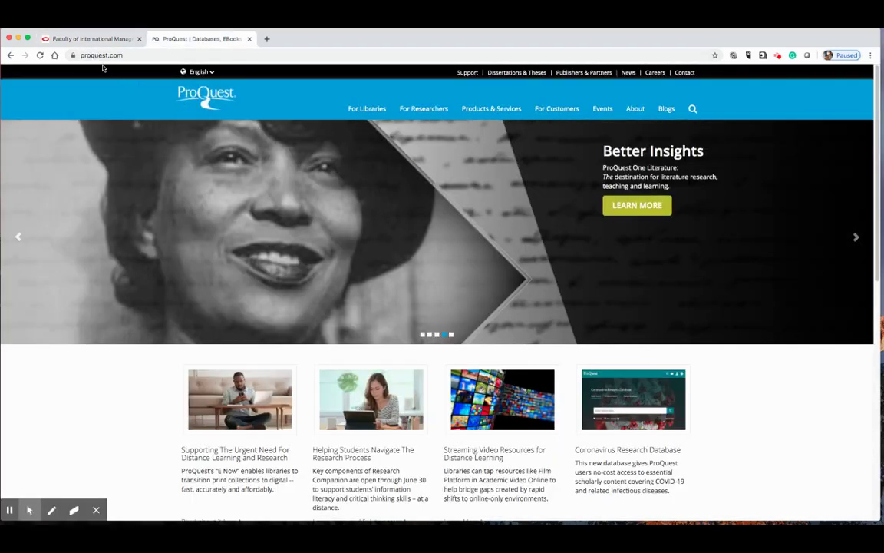
{"action": "scroll", "coordinate": [106, 67], "scroll_direction": "up", "scroll_amount": 5}
{"action": "left_click", "coordinate": [692, 109]}
{"action": "left_click", "coordinate": [693, 109]}
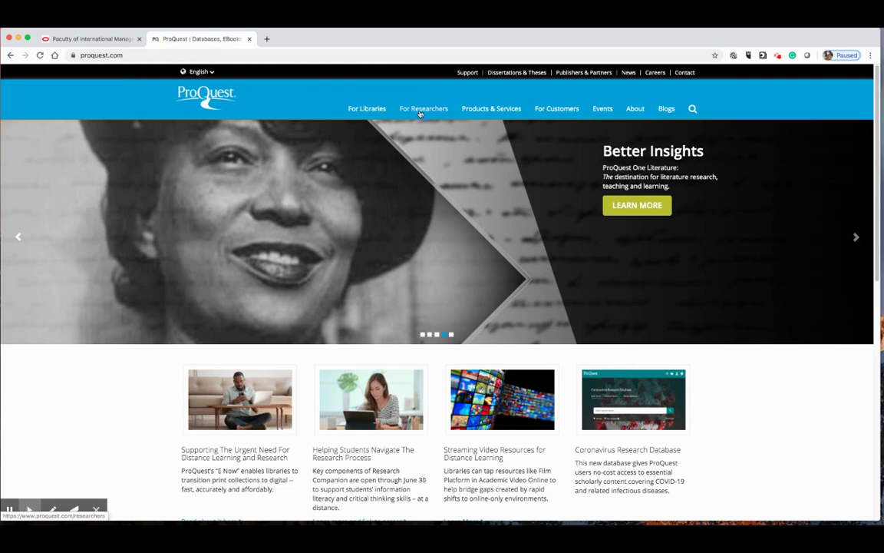
{"action": "scroll", "coordinate": [419, 114], "scroll_direction": "up", "scroll_amount": 5}
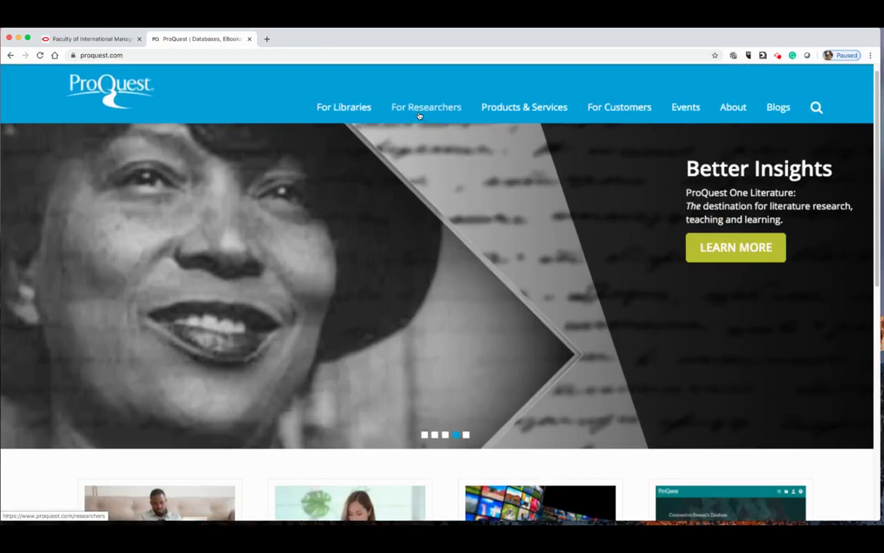
{"action": "scroll", "coordinate": [419, 114], "scroll_direction": "down", "scroll_amount": 5}
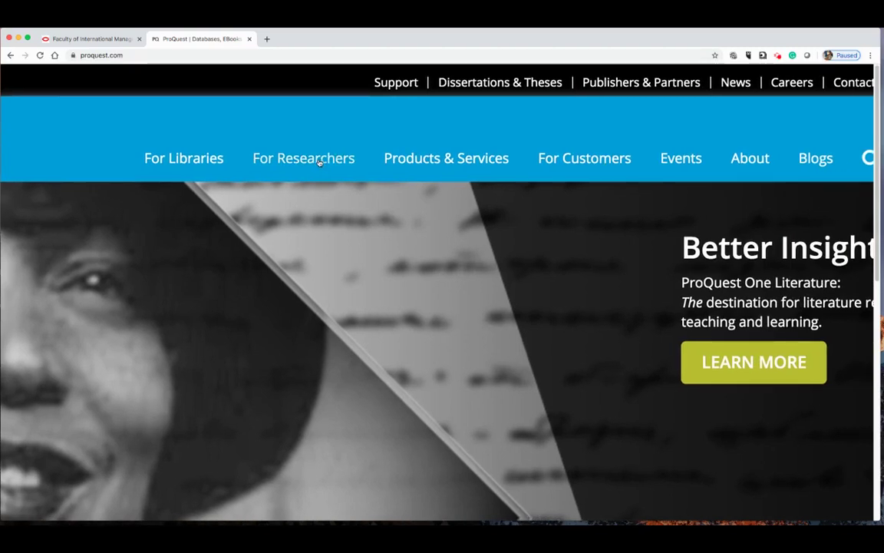
{"action": "left_click", "coordinate": [318, 161]}
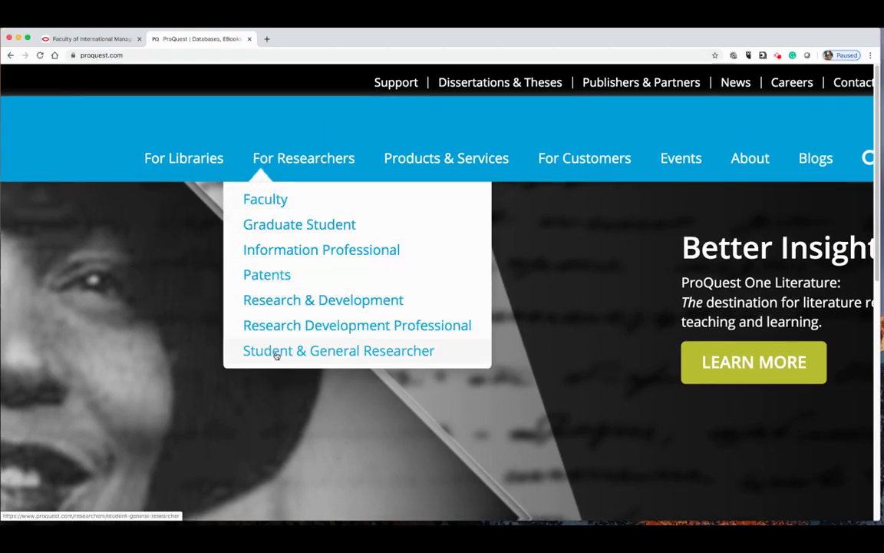
{"action": "left_click", "coordinate": [340, 354]}
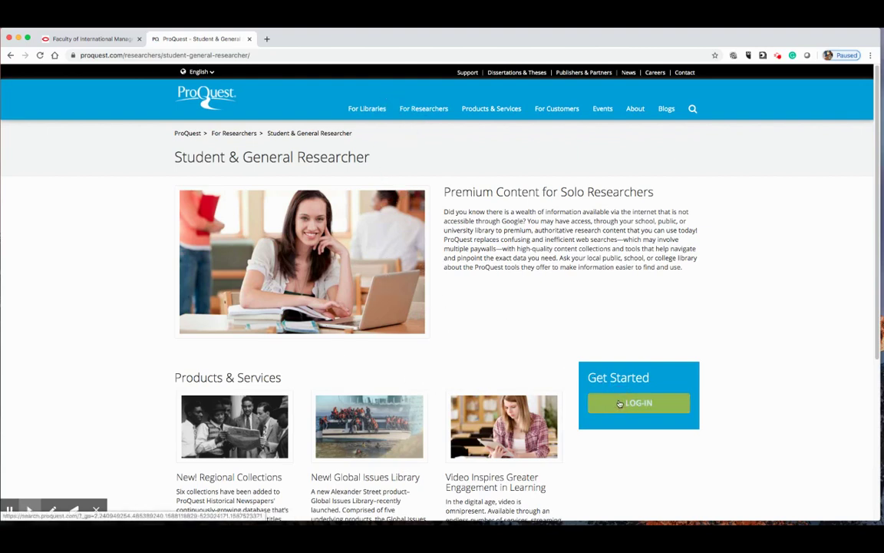
{"action": "left_click", "coordinate": [642, 404]}
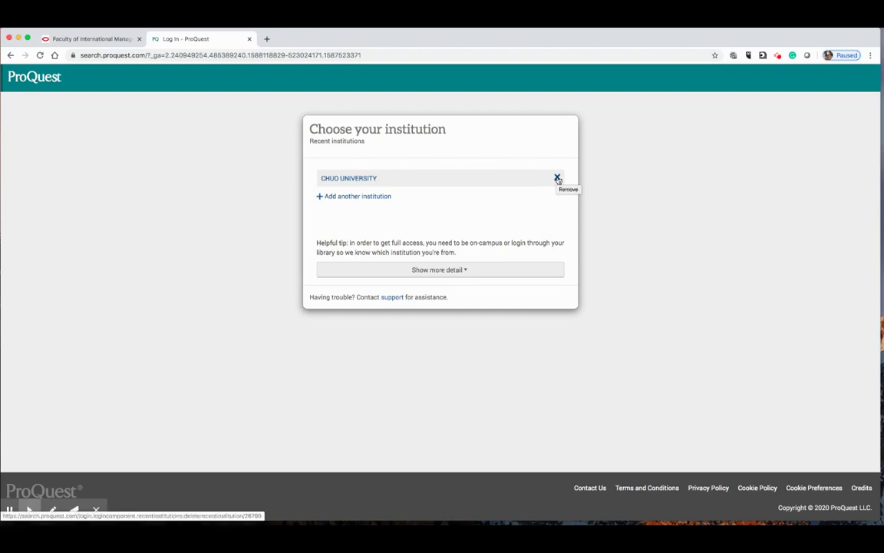
Remove the recent institution, search the library finder for Chuo University and choose it for log-in.
{"action": "left_click", "coordinate": [558, 179]}
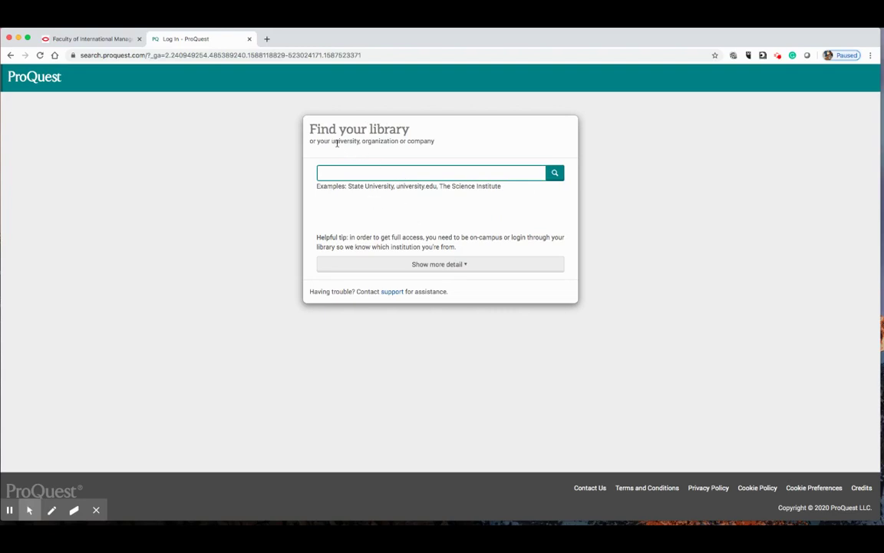
{"action": "scroll", "coordinate": [335, 173], "scroll_direction": "up", "scroll_amount": 5}
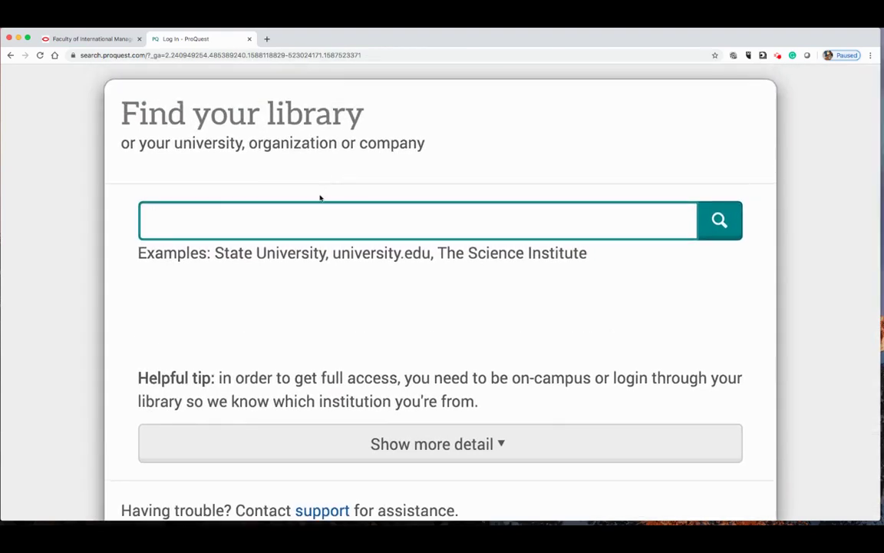
{"action": "type", "text": "Chuo University"}
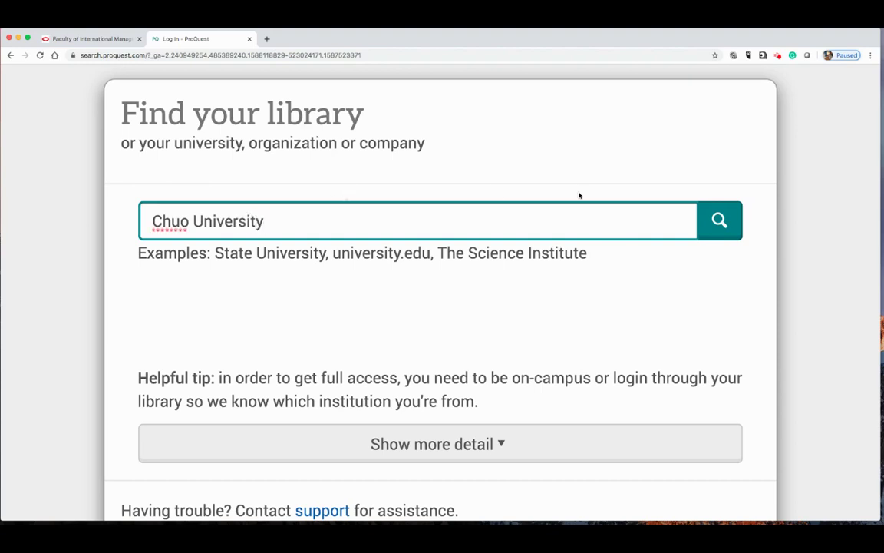
{"action": "left_click", "coordinate": [713, 223]}
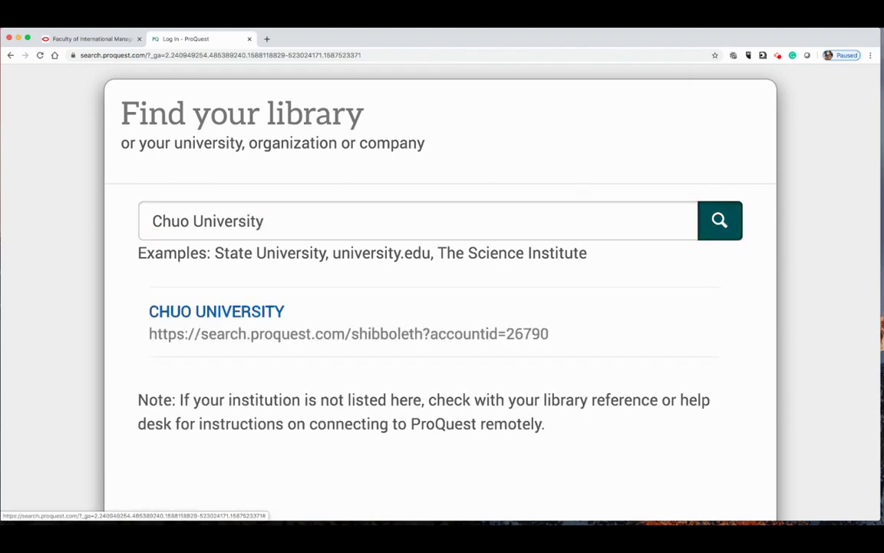
{"action": "left_click", "coordinate": [255, 312]}
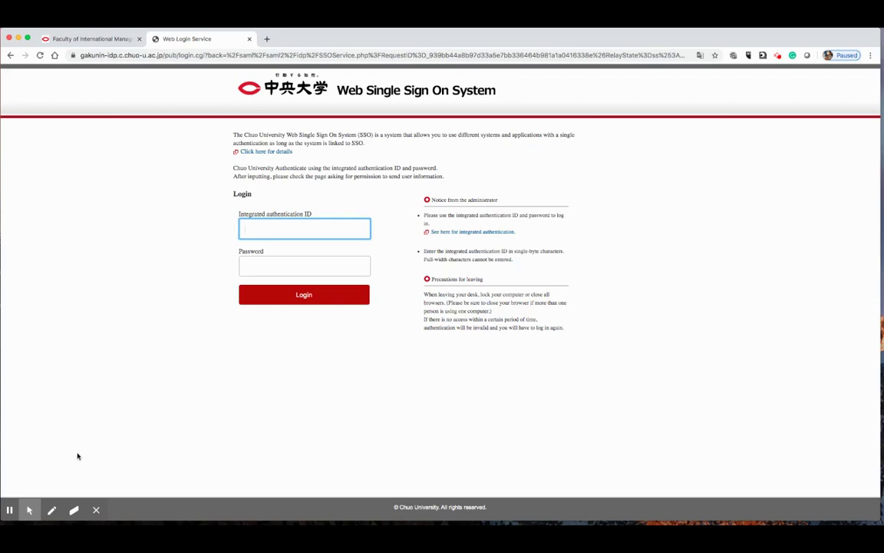
{"action": "left_click", "coordinate": [10, 509]}
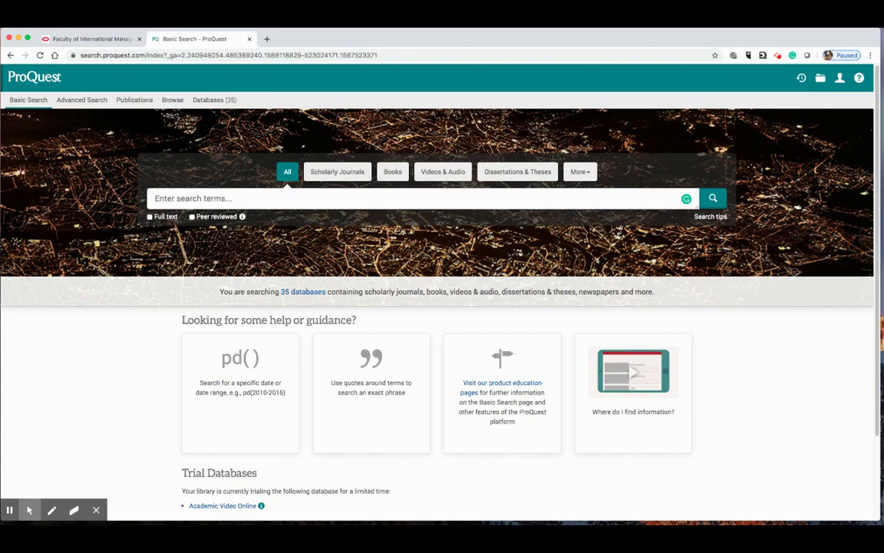
Run a basic search across all source types for "AI in education".
{"action": "scroll", "coordinate": [191, 207], "scroll_direction": "up", "scroll_amount": 5, "text": "ctrl"}
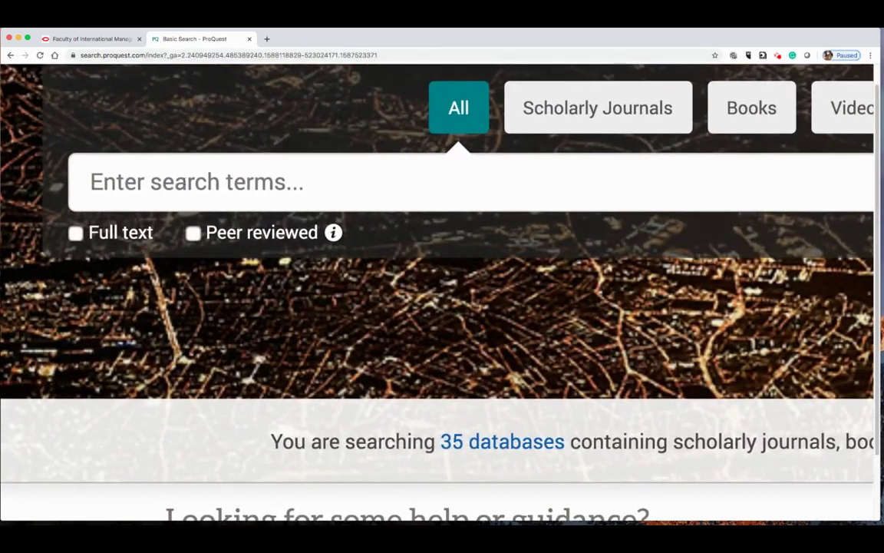
{"action": "left_click", "coordinate": [178, 184]}
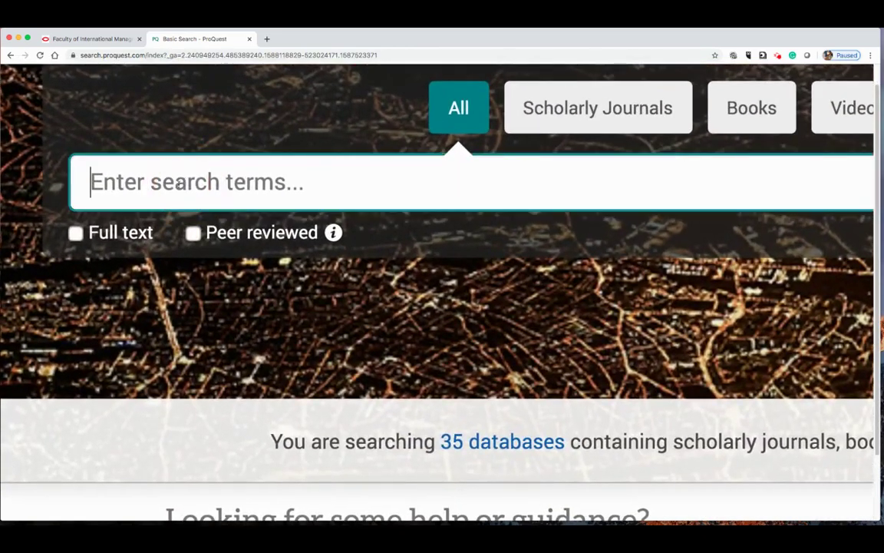
{"action": "type", "text": "A"}
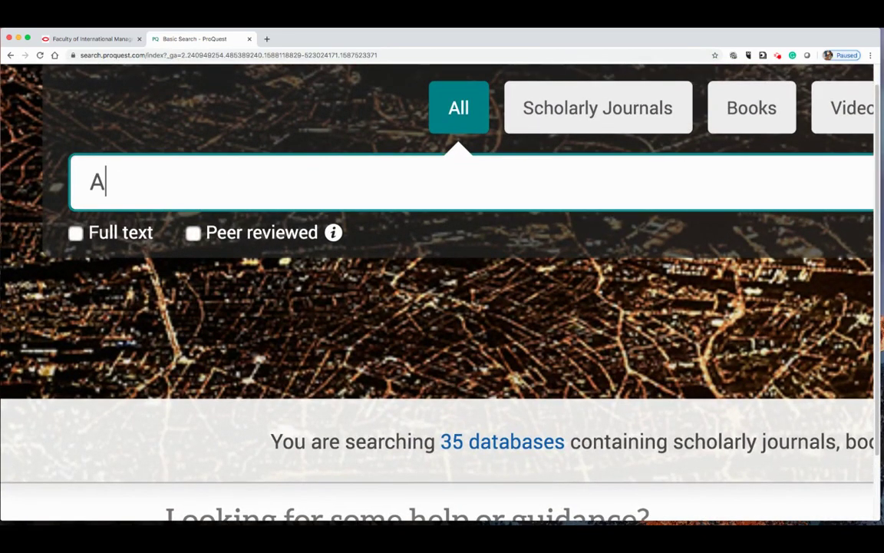
{"action": "type", "text": "i"}
{"action": "key", "text": "BackSpace"}
{"action": "type", "text": "I in ed"}
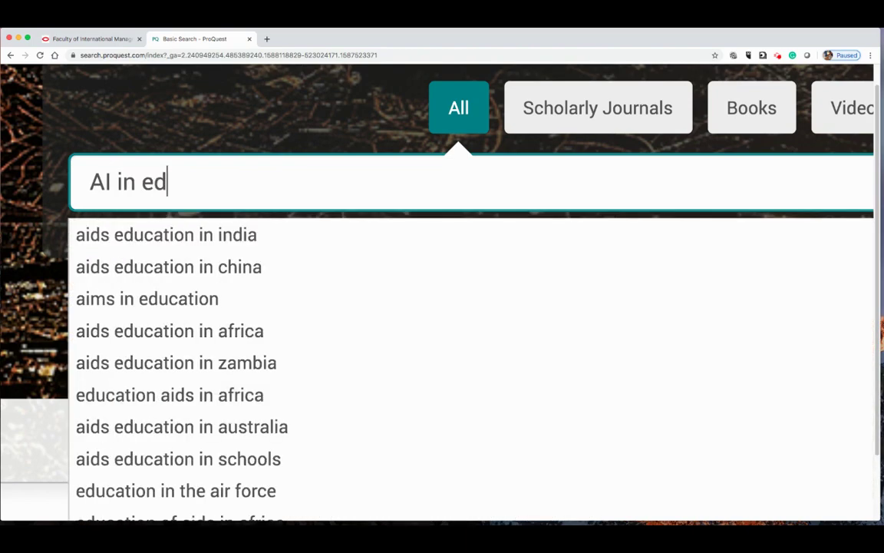
{"action": "type", "text": "ucation"}
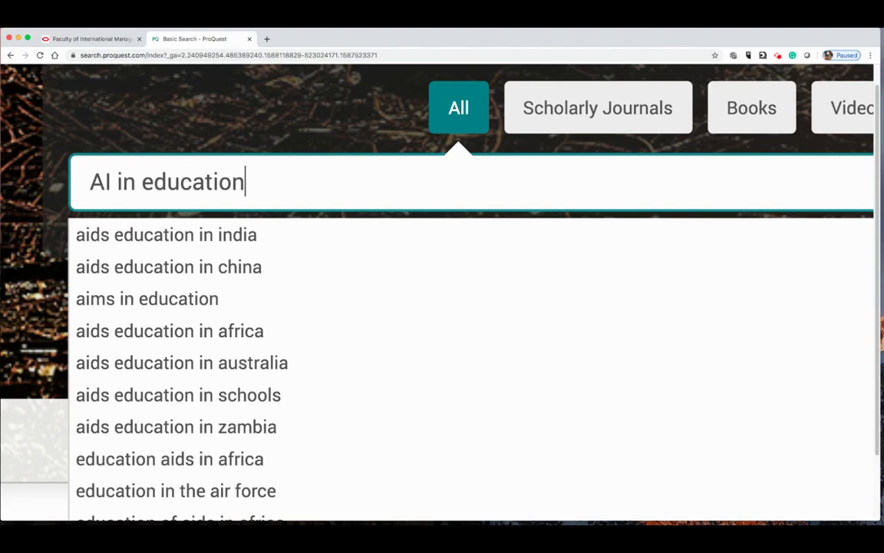
{"action": "key", "text": "Return"}
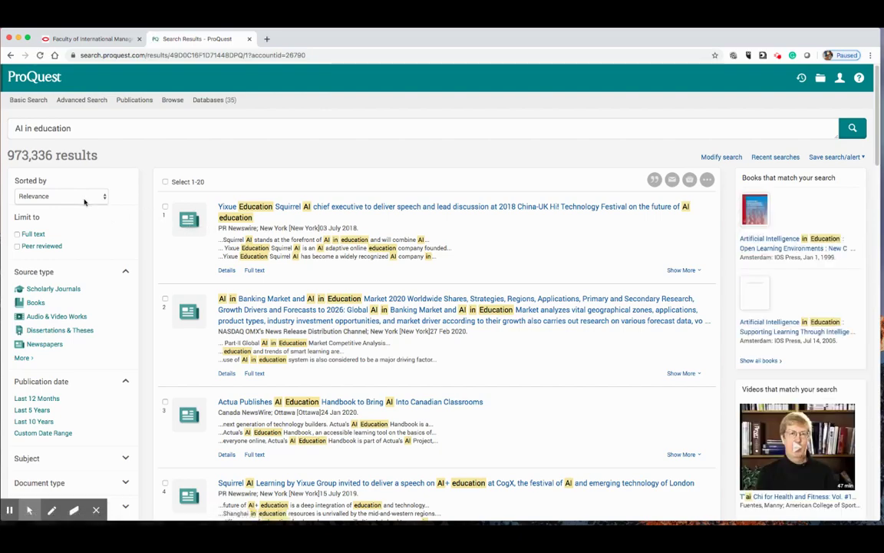
Limit the AI in education results to peer-reviewed sources.
{"action": "scroll", "coordinate": [85, 201], "scroll_direction": "up", "scroll_amount": 5}
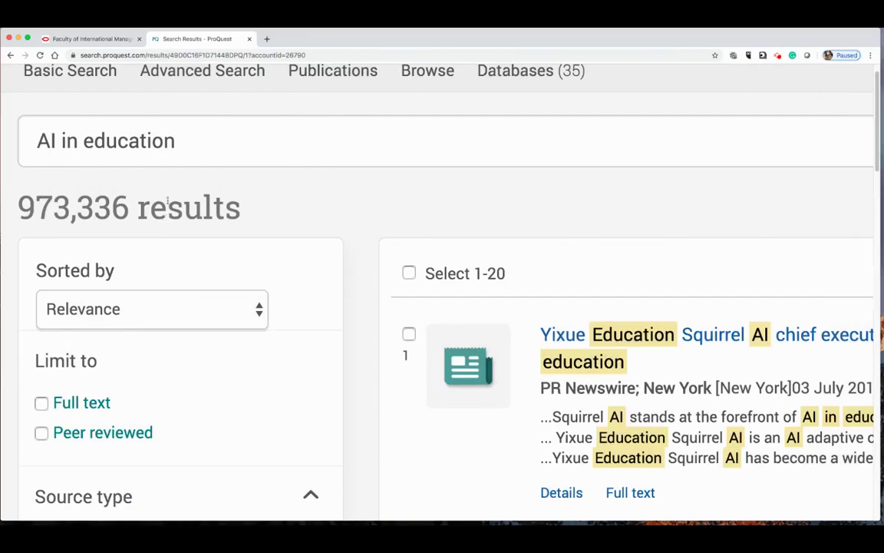
{"action": "key", "text": "super+minus"}
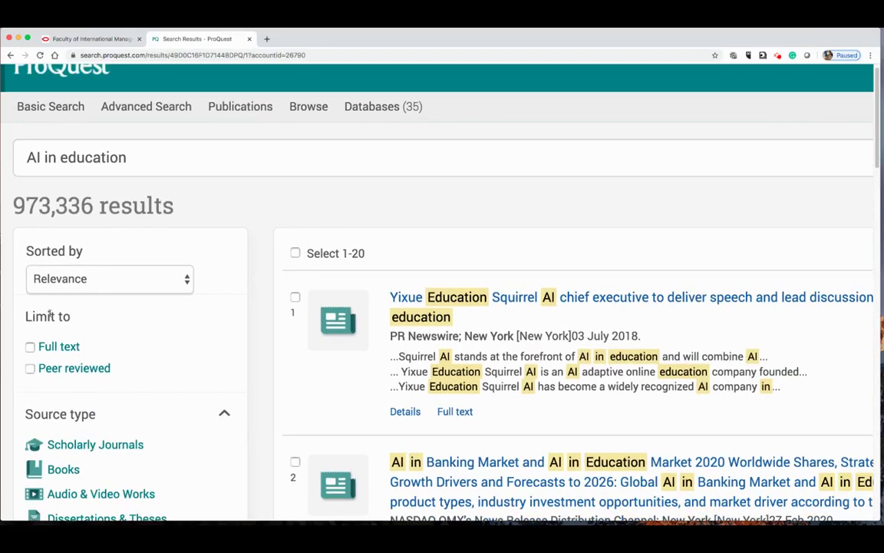
{"action": "left_click", "coordinate": [30, 347]}
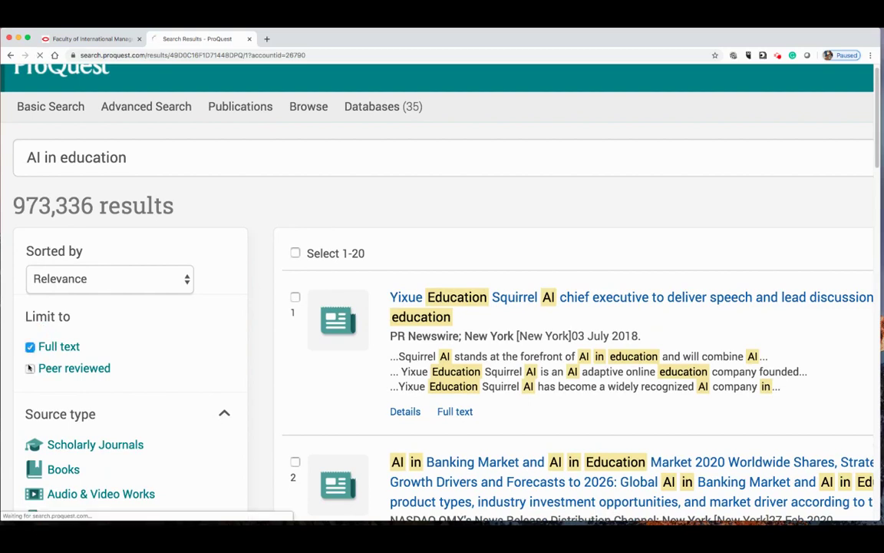
{"action": "left_click", "coordinate": [30, 368]}
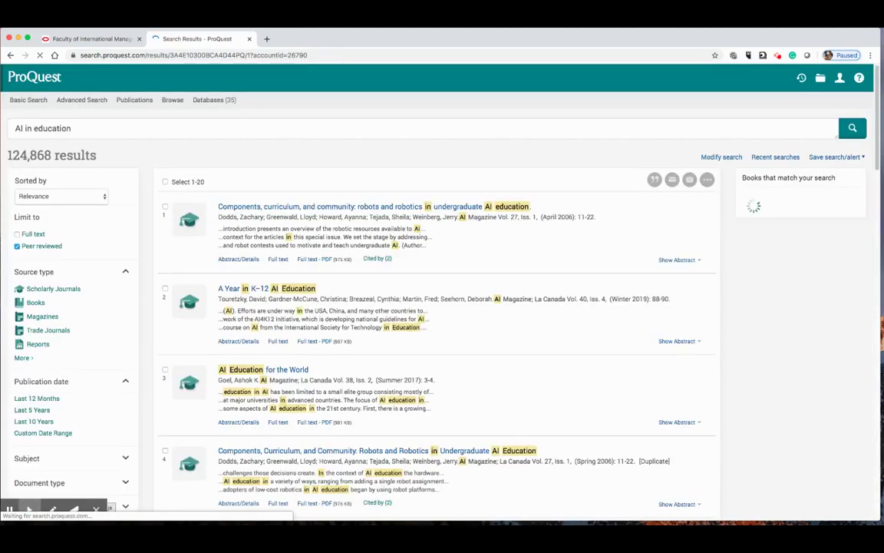
Restrict the peer-reviewed results further to items with full text.
{"action": "scroll", "coordinate": [39, 146], "scroll_direction": "up", "scroll_amount": 5}
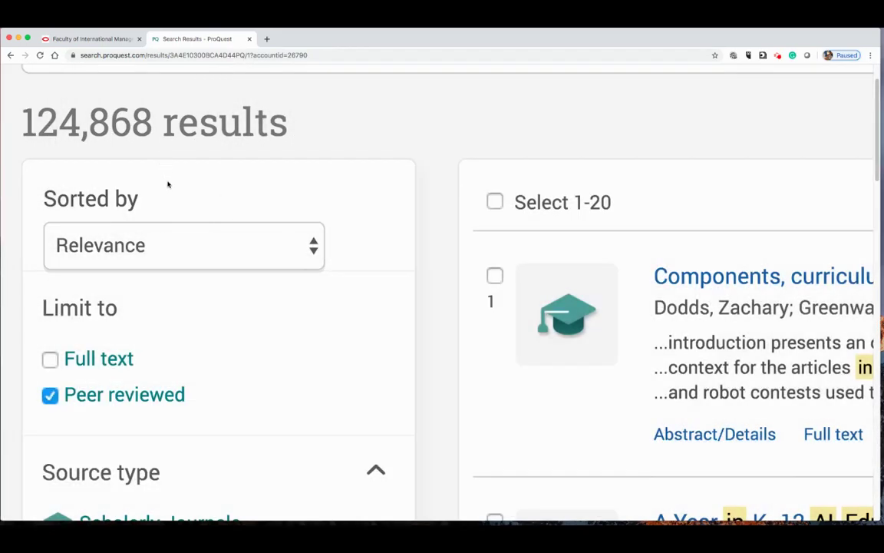
{"action": "scroll", "coordinate": [168, 184], "scroll_direction": "down", "scroll_amount": 5}
{"action": "scroll", "coordinate": [168, 184], "scroll_direction": "down", "scroll_amount": 3}
{"action": "key", "text": "super+minus"}
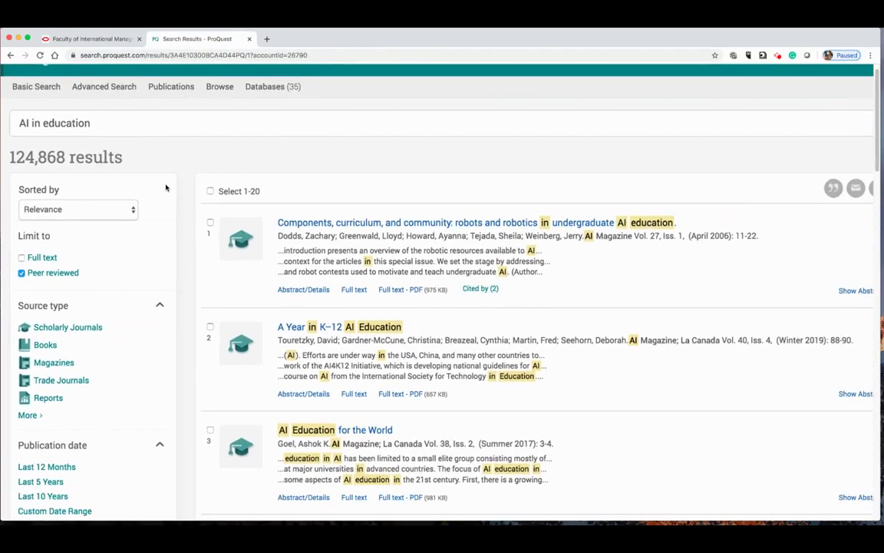
{"action": "key", "text": "super+minus"}
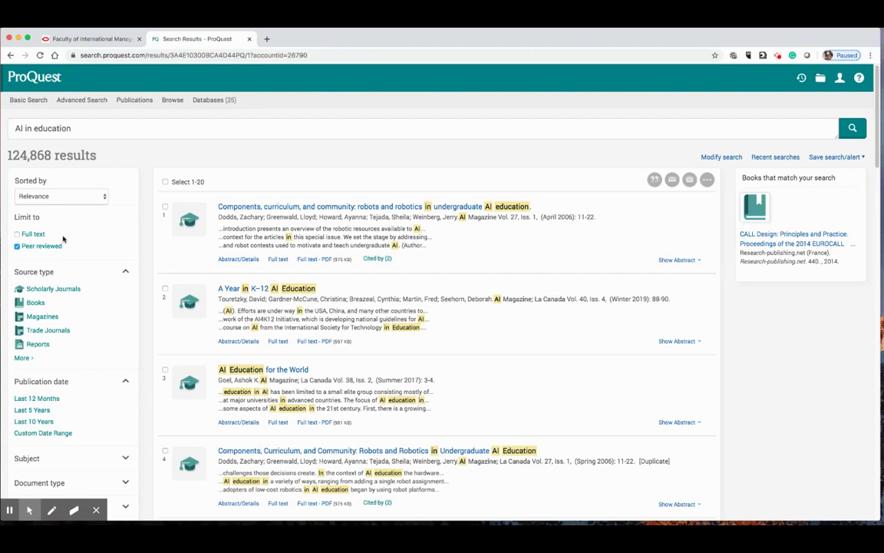
{"action": "left_click", "coordinate": [17, 234]}
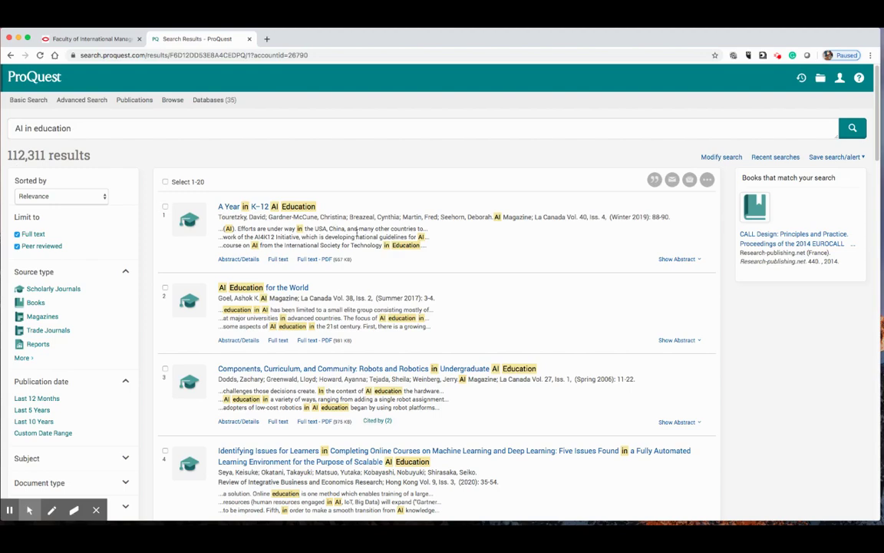
Open the article "AI Education for the World" from the filtered results.
{"action": "scroll", "coordinate": [468, 273], "scroll_direction": "down", "scroll_amount": 1}
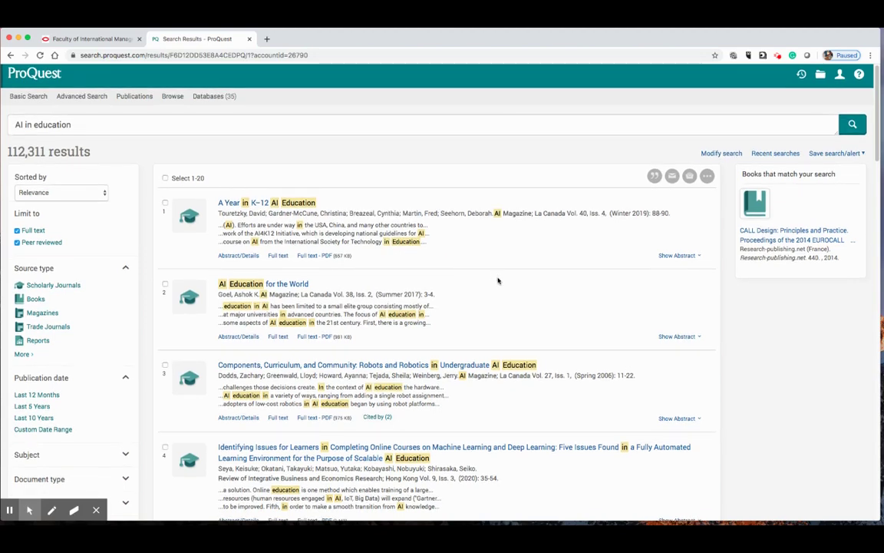
{"action": "scroll", "coordinate": [497, 281], "scroll_direction": "down", "scroll_amount": 2}
{"action": "scroll", "coordinate": [499, 286], "scroll_direction": "down", "scroll_amount": 1}
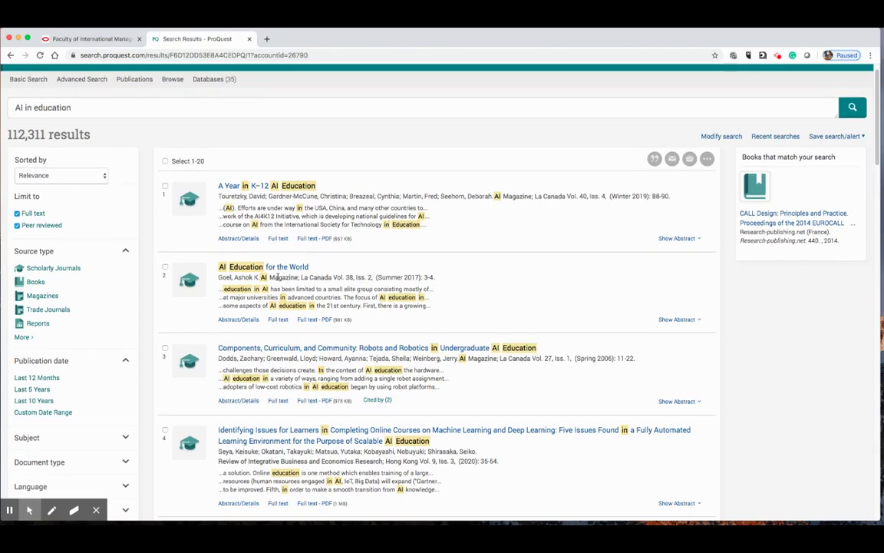
{"action": "scroll", "coordinate": [277, 277], "scroll_direction": "up", "scroll_amount": 5}
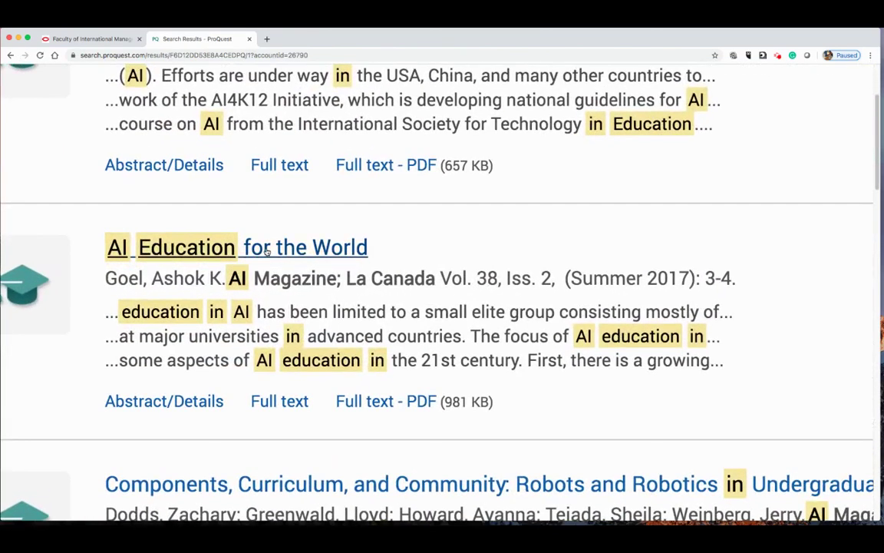
{"action": "left_click", "coordinate": [258, 247]}
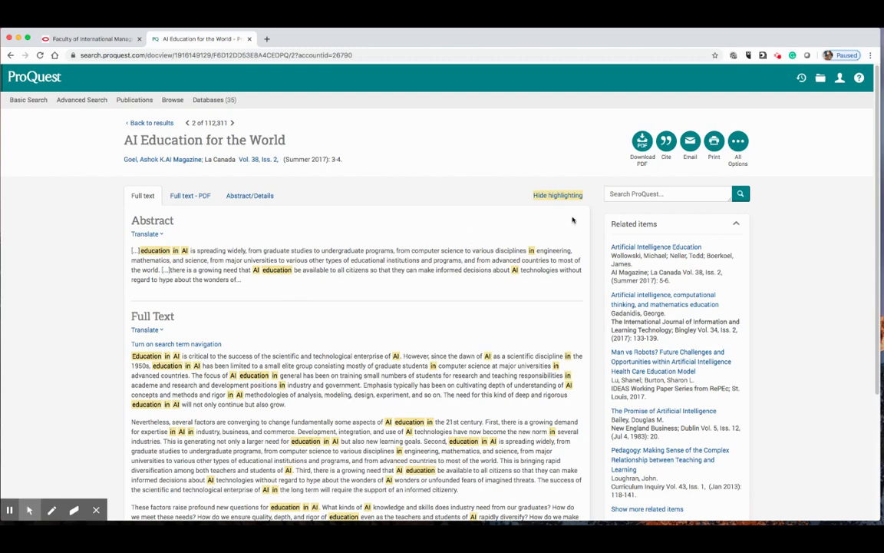
Open the generated citation for the "AI Education for the World" article.
{"action": "scroll", "coordinate": [588, 218], "scroll_direction": "up", "scroll_amount": 5}
{"action": "scroll", "coordinate": [622, 216], "scroll_direction": "up", "scroll_amount": 3}
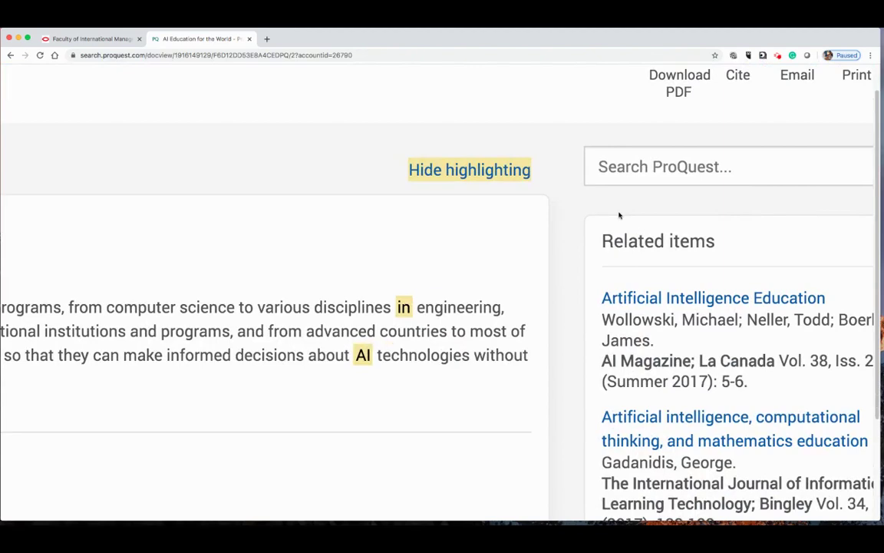
{"action": "scroll", "coordinate": [708, 198], "scroll_direction": "right", "scroll_amount": 2}
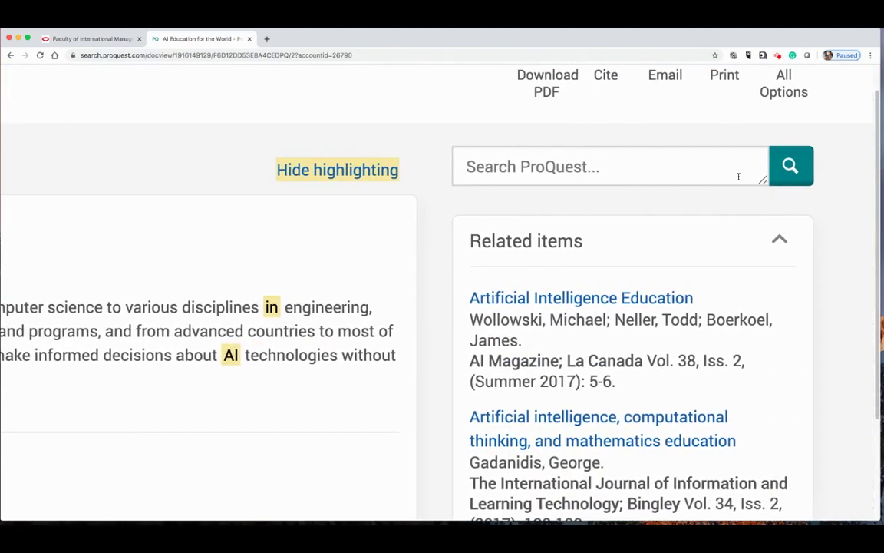
{"action": "scroll", "coordinate": [739, 179], "scroll_direction": "up", "scroll_amount": 3}
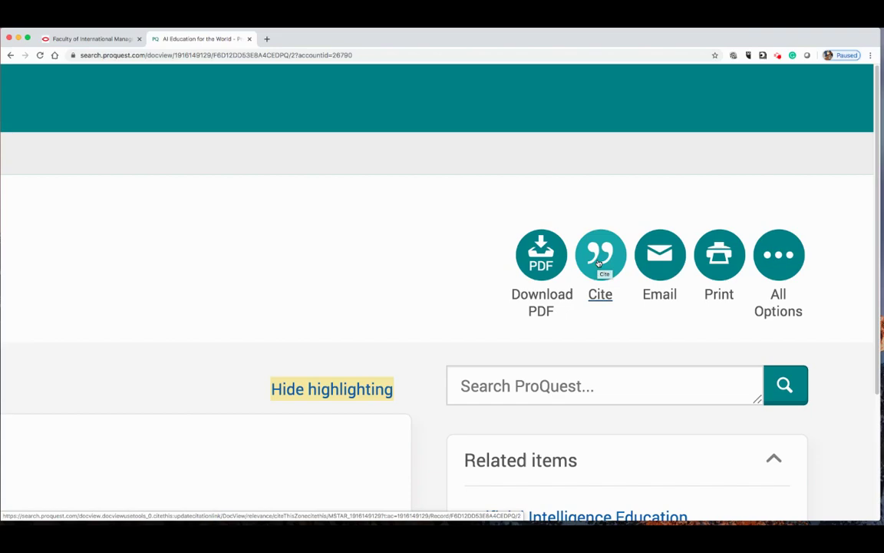
{"action": "left_click", "coordinate": [600, 255]}
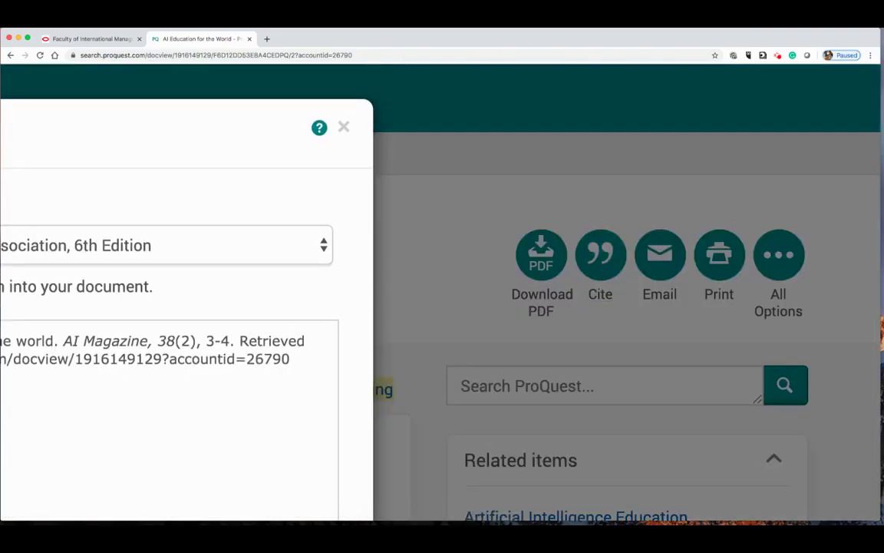
Look through the available citation styles for the article and keep APA 6th - American Psychological Association, 6th Edition.
{"action": "key", "text": "super+minus"}
{"action": "key", "text": "super+minus"}
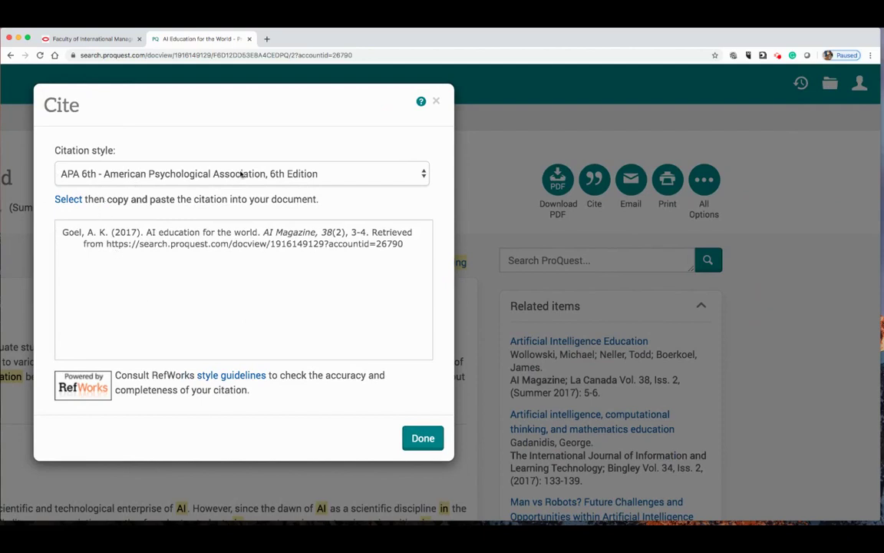
{"action": "left_click", "coordinate": [422, 175]}
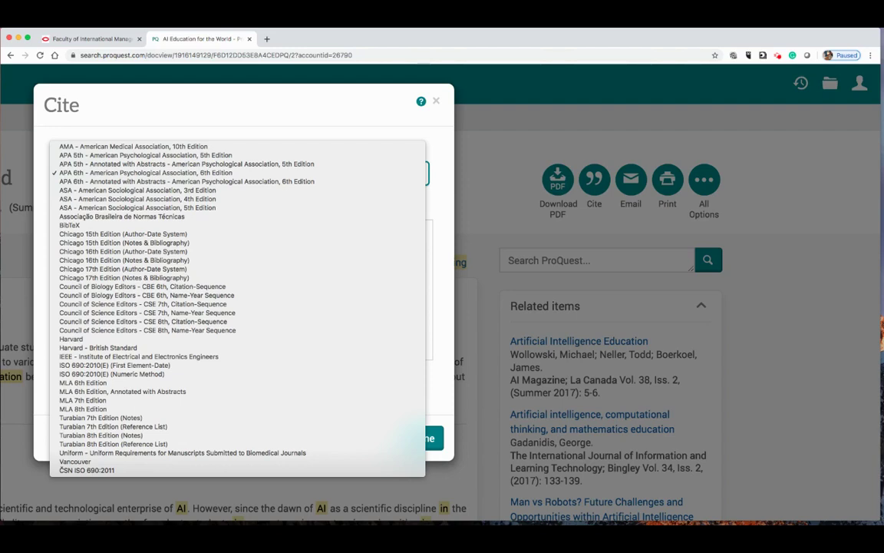
{"action": "key", "text": "Escape"}
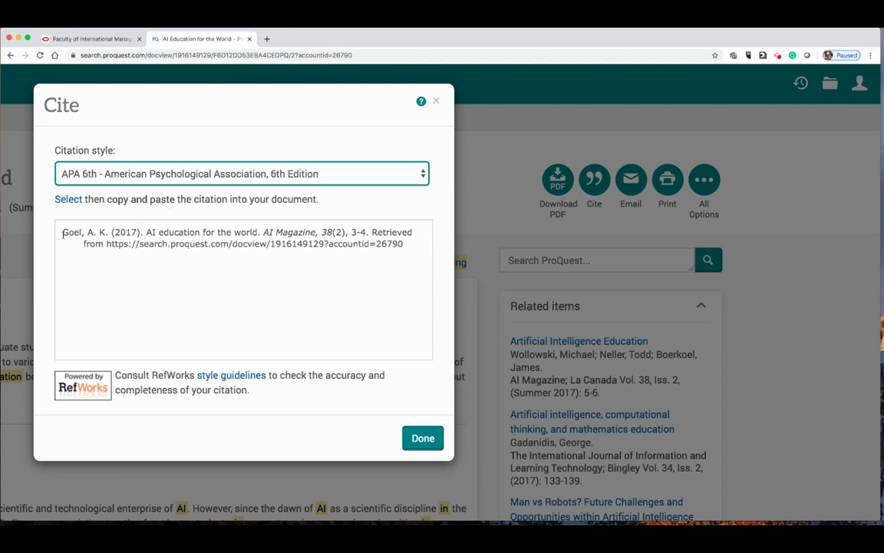
Copy the full APA 6th citation of the article to the clipboard and close the citation window.
{"action": "left_click_drag", "start_coordinate": [63, 233], "coordinate": [401, 251]}
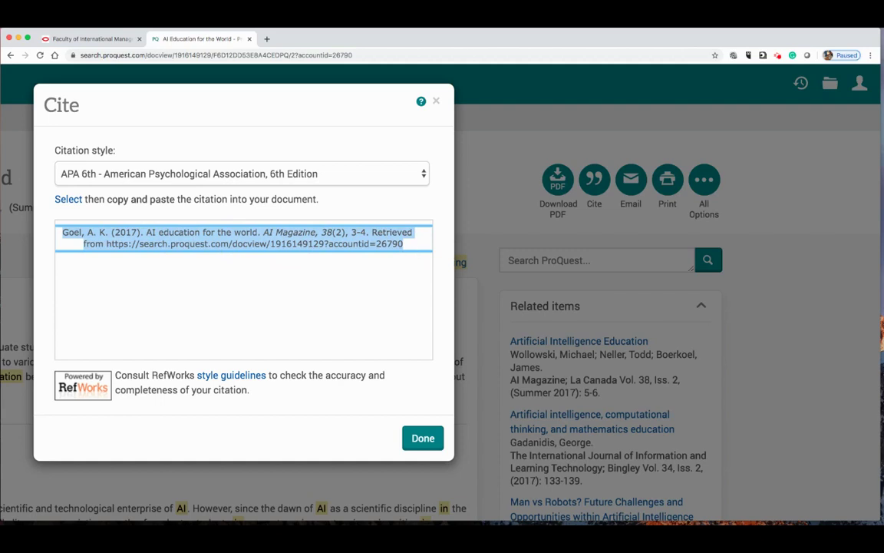
{"action": "right_click", "coordinate": [361, 232]}
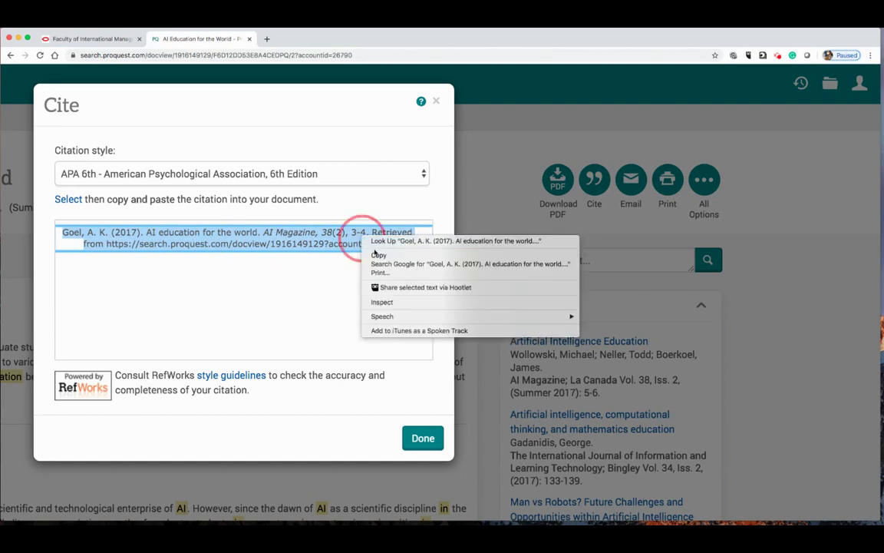
{"action": "left_click", "coordinate": [380, 254]}
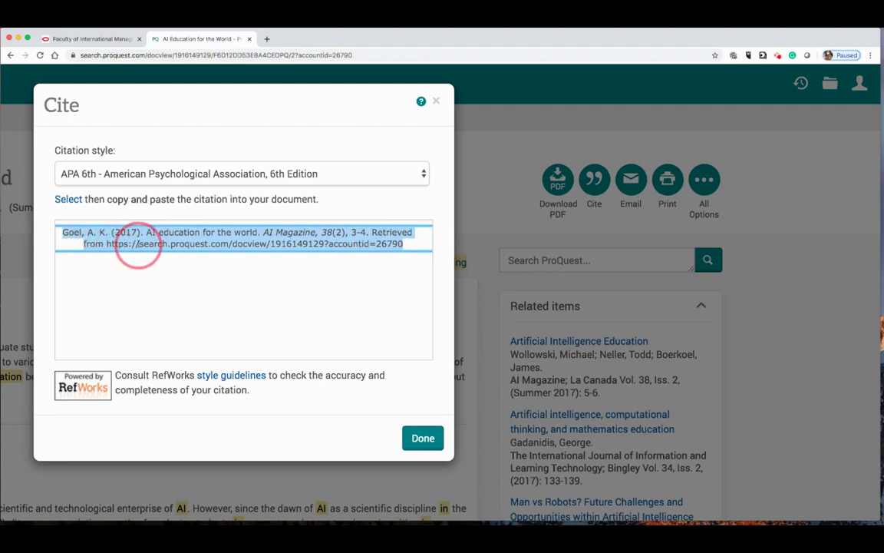
{"action": "left_click", "coordinate": [418, 439]}
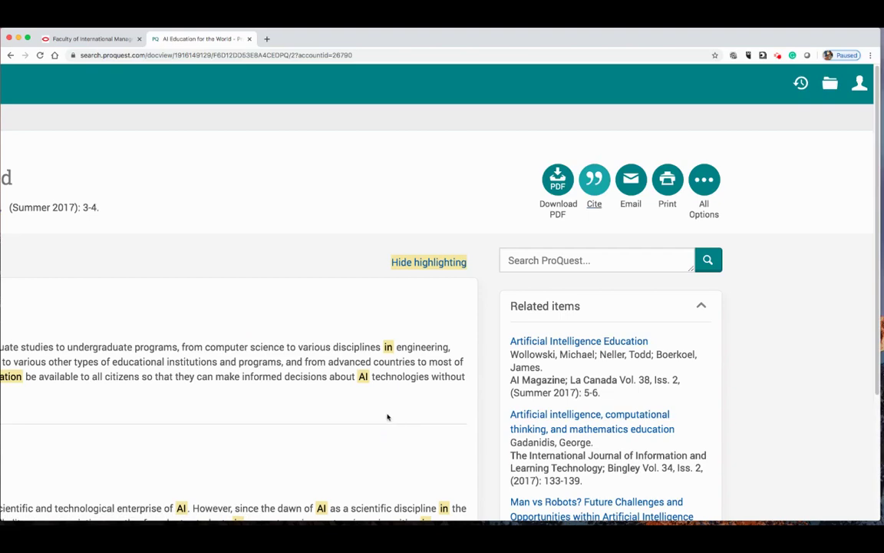
View the full-text PDF of "AI Education for the World" and read through its first page.
{"action": "scroll", "coordinate": [388, 417], "scroll_direction": "down", "scroll_amount": 3}
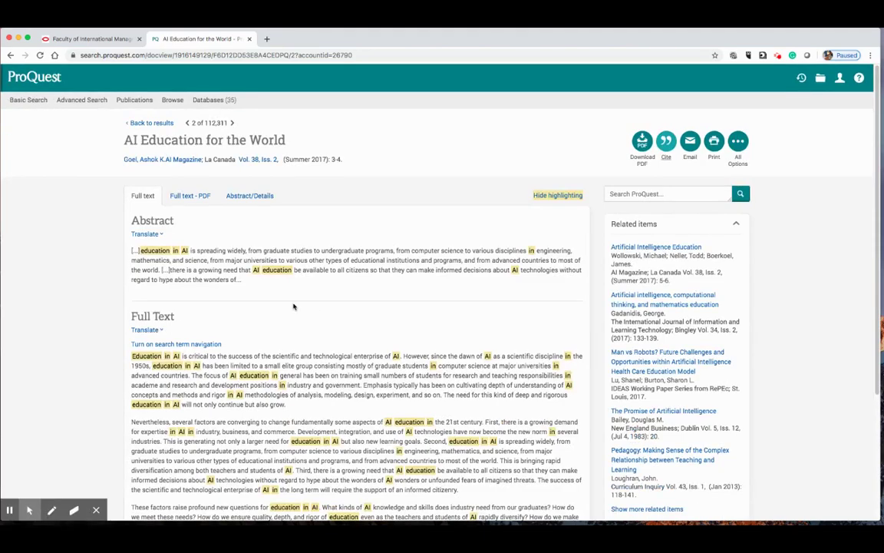
{"action": "left_click", "coordinate": [188, 196]}
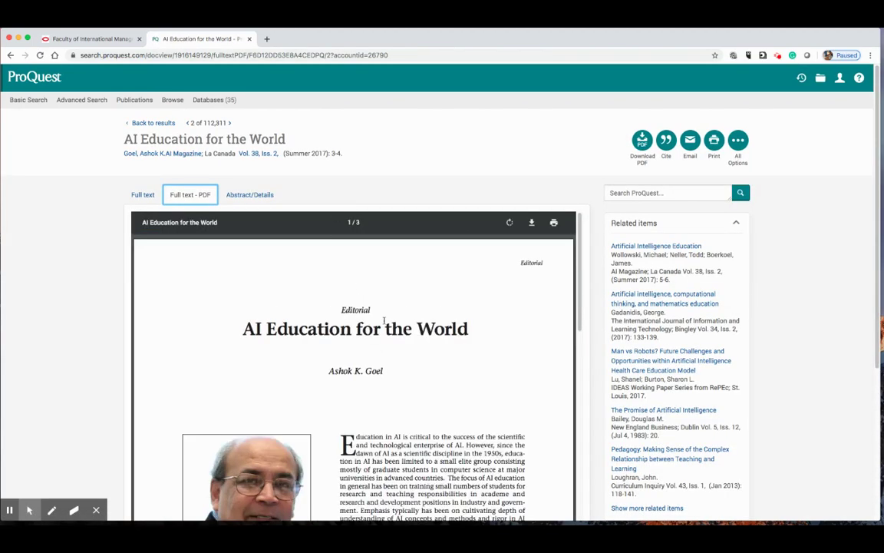
{"action": "scroll", "coordinate": [432, 357], "scroll_direction": "down", "scroll_amount": 5}
{"action": "scroll", "coordinate": [439, 363], "scroll_direction": "up", "scroll_amount": 3}
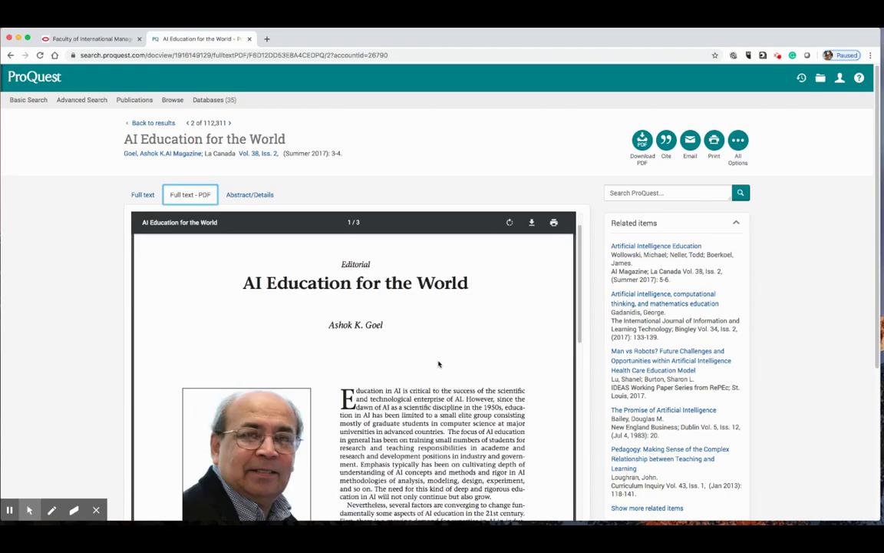
{"action": "scroll", "coordinate": [439, 364], "scroll_direction": "down", "scroll_amount": 3}
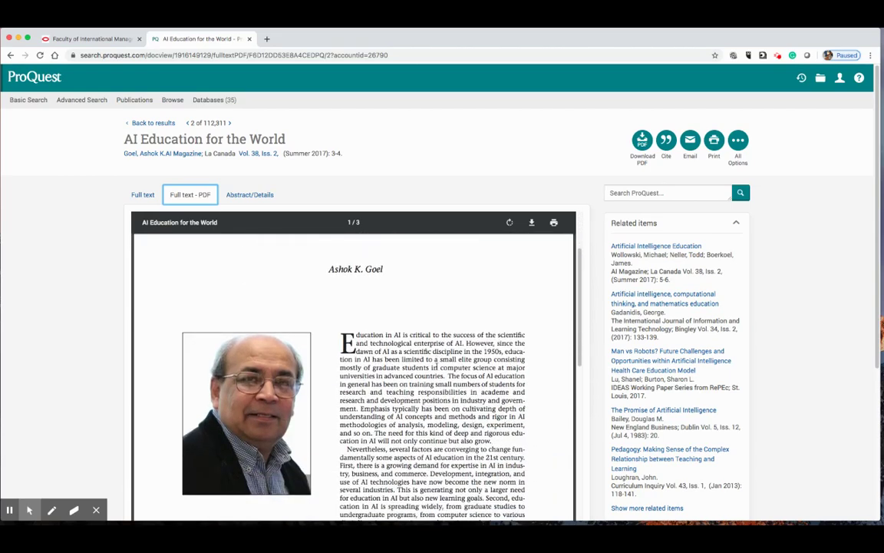
{"action": "scroll", "coordinate": [436, 365], "scroll_direction": "down", "scroll_amount": 4}
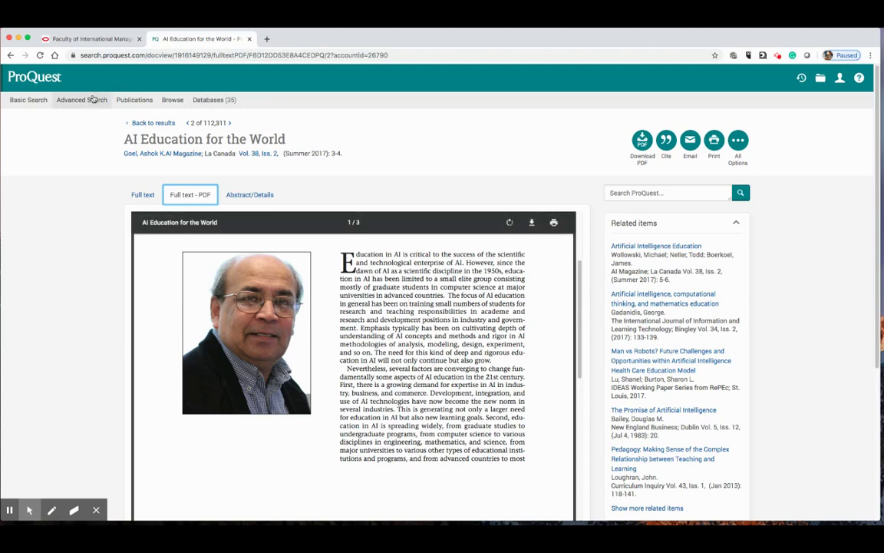
Return to the ProQuest home page from the article.
{"action": "left_click", "coordinate": [34, 79]}
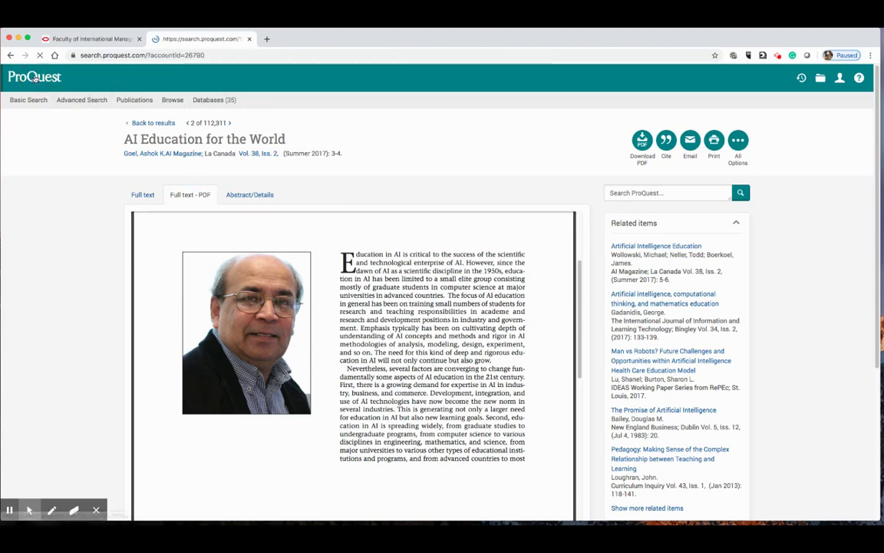